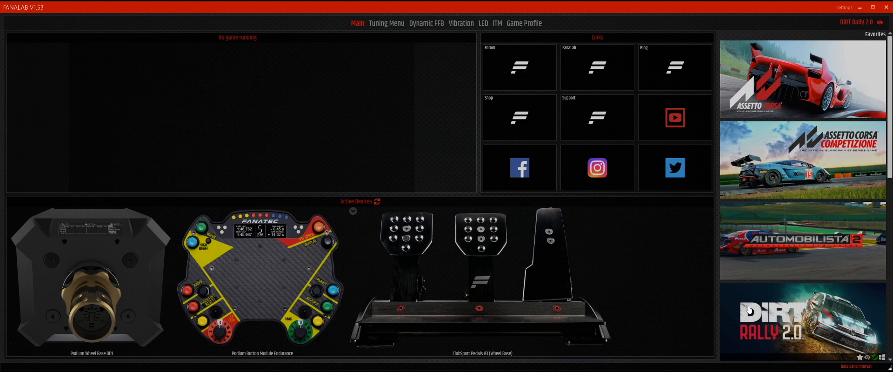
# - Look through the list of games and reveal the hidden ones, including the Unavailable group
pyautogui.scroll(-1, 825, 189)
pyautogui.scroll(-5, 825, 189)
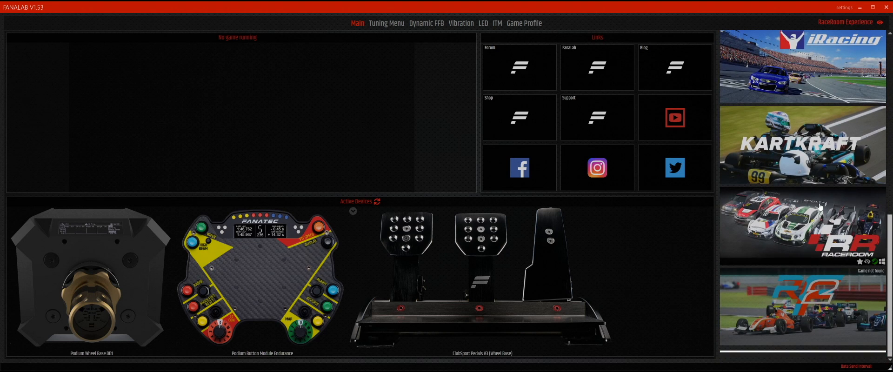
pyautogui.scroll(3, 820, 207)
pyautogui.scroll(5, 819, 220)
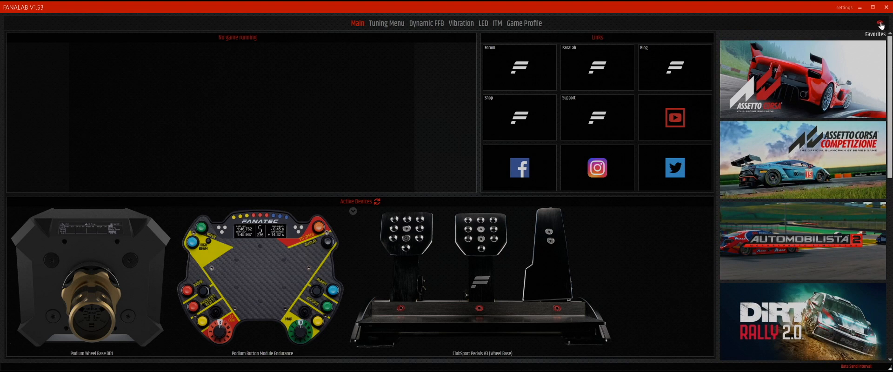
pyautogui.scroll(-2, 827, 107)
pyautogui.scroll(-10, 827, 108)
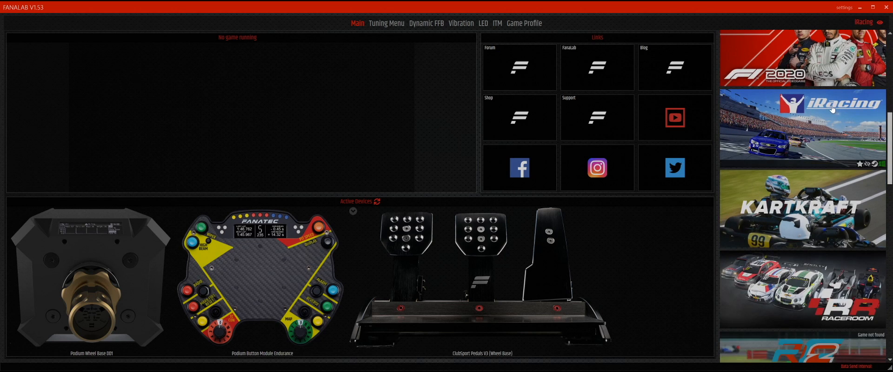
# - Hide every game in the Unavailable group of the game list, from Automobilista and DiRT Rally to Project CARS 2 and rFactor
pyautogui.scroll(-2, 839, 117)
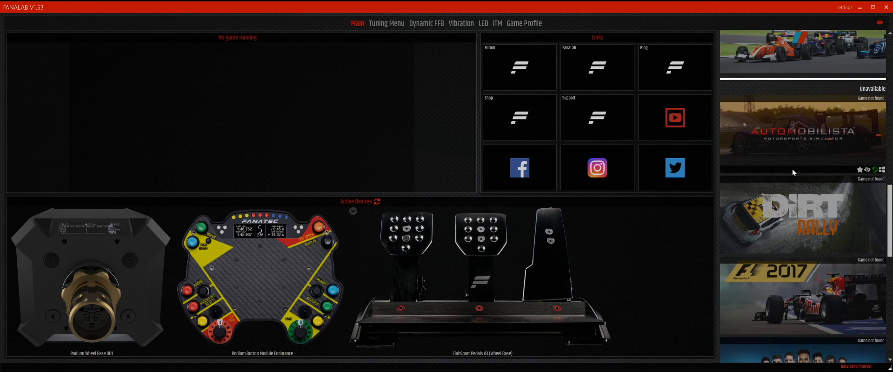
pyautogui.scroll(-3, 822, 217)
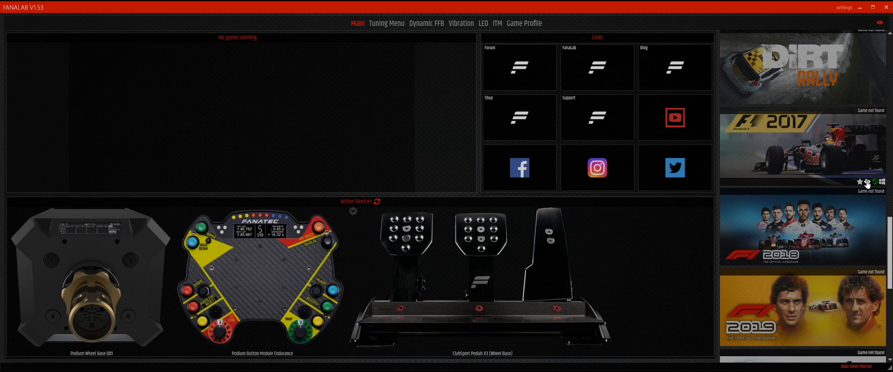
pyautogui.scroll(-2, 869, 183)
pyautogui.scroll(-2, 867, 185)
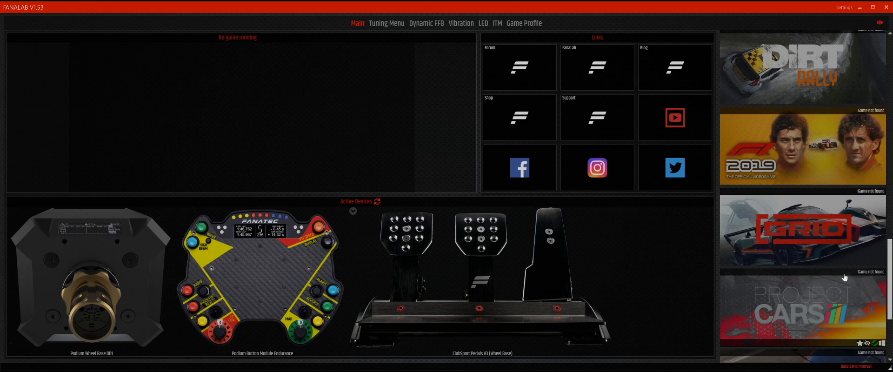
pyautogui.scroll(-2, 866, 187)
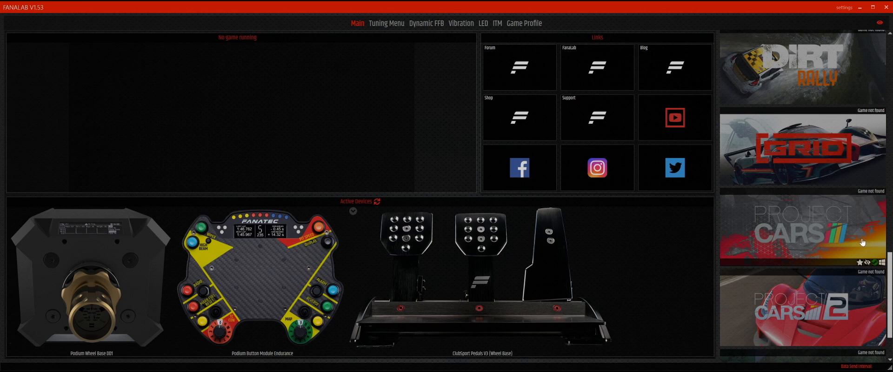
pyautogui.scroll(-2, 866, 267)
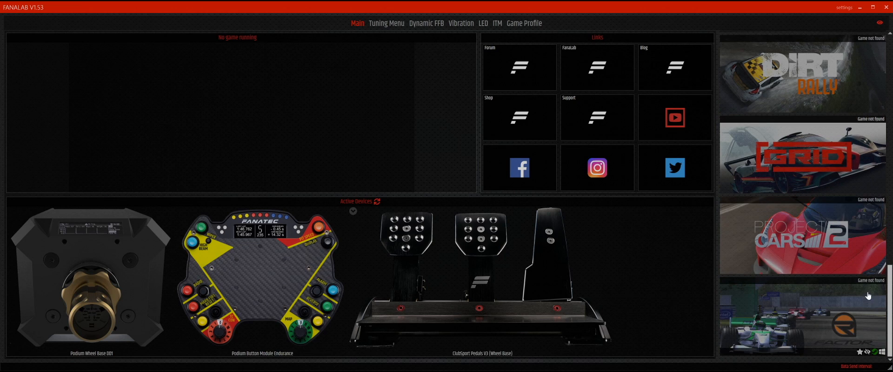
pyautogui.scroll(2, 868, 355)
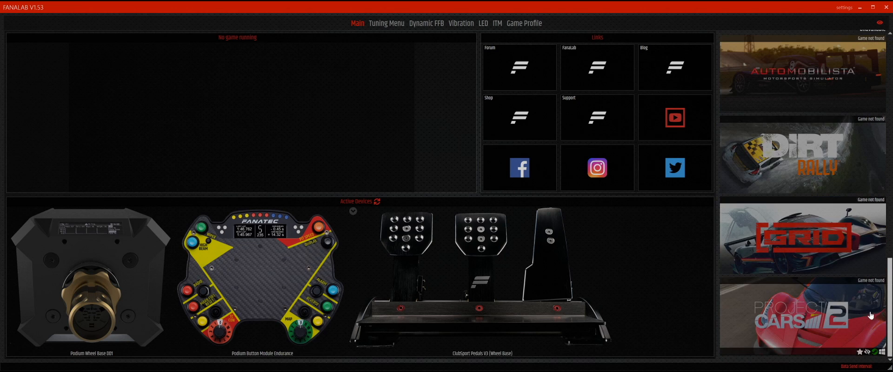
pyautogui.scroll(2, 867, 355)
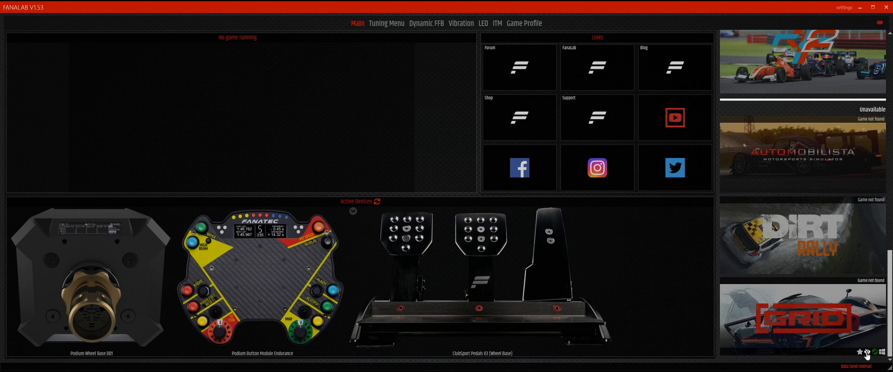
pyautogui.scroll(2, 868, 354)
pyautogui.scroll(4, 868, 353)
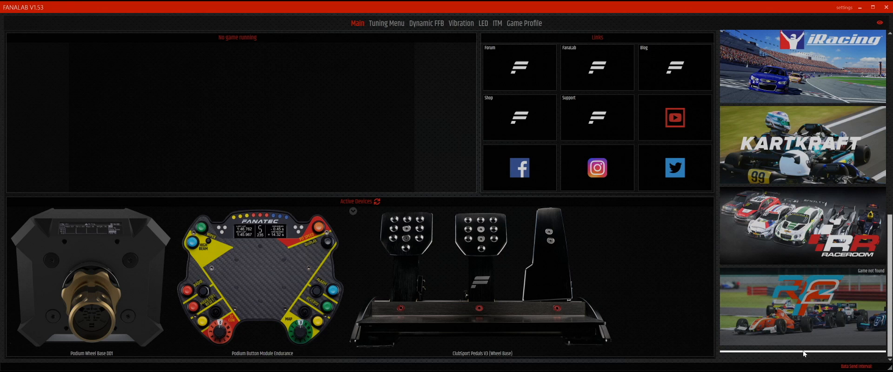
# - Set the pedal shown among the active devices to AUTO DETECT
pyautogui.moveTo(846, 289)
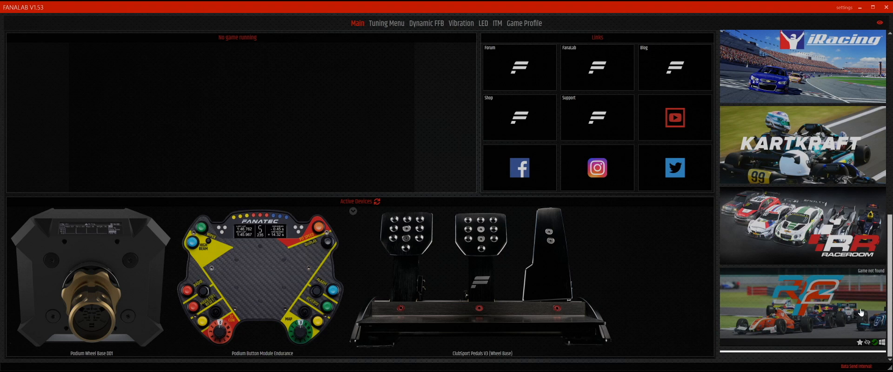
pyautogui.moveTo(823, 99)
pyautogui.scroll(10, 823, 99)
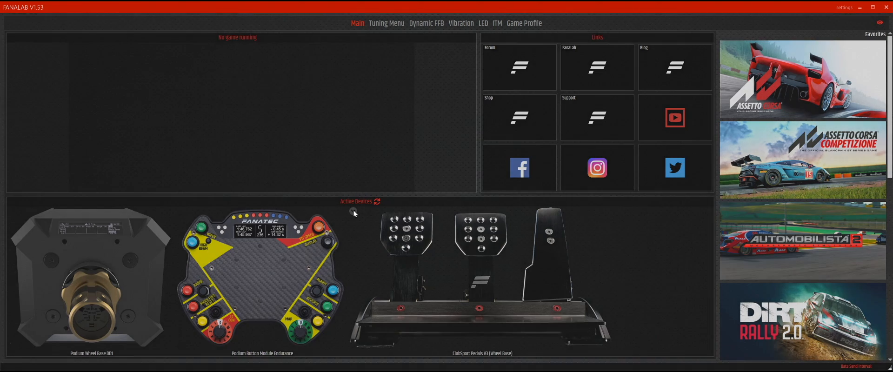
pyautogui.click(353, 211)
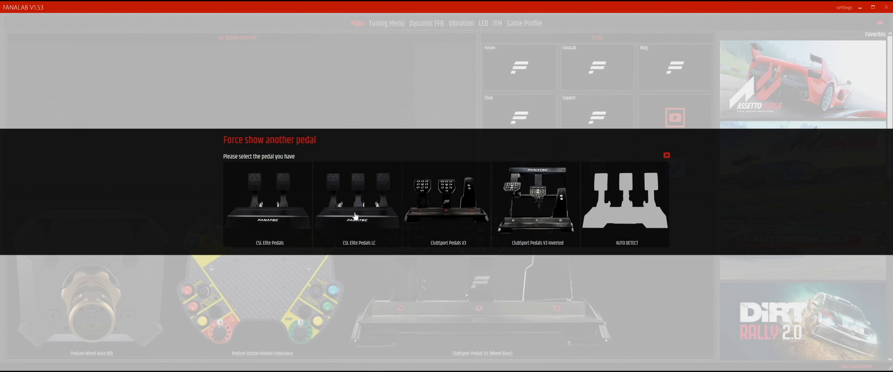
pyautogui.click(610, 181)
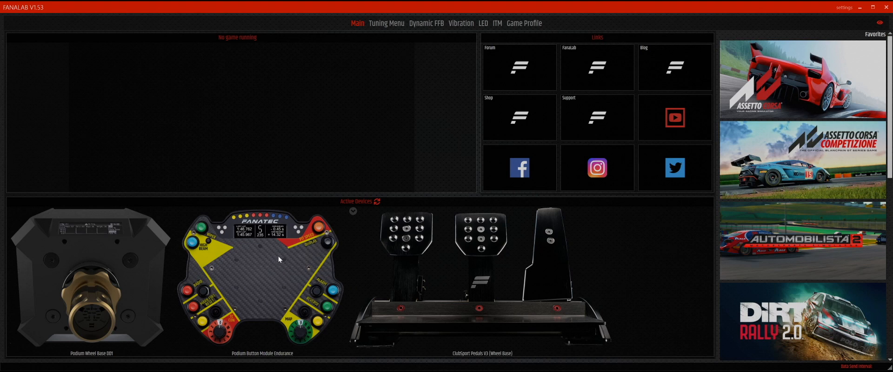
pyautogui.moveTo(876, 118)
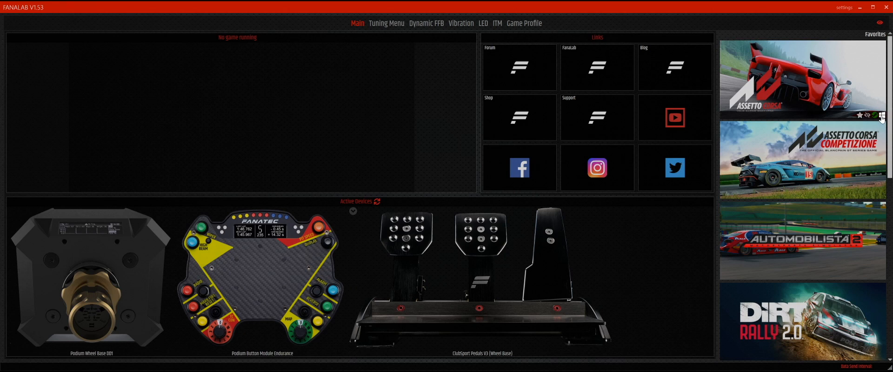
pyautogui.click(851, 114)
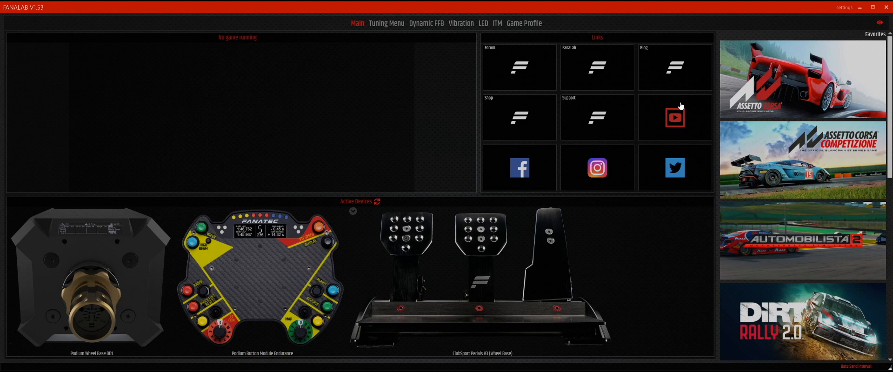
# - Review the Dynamic FFB settings and the vibration settings of the steering wheel, brake pedal and throttle pedal
pyautogui.click(387, 24)
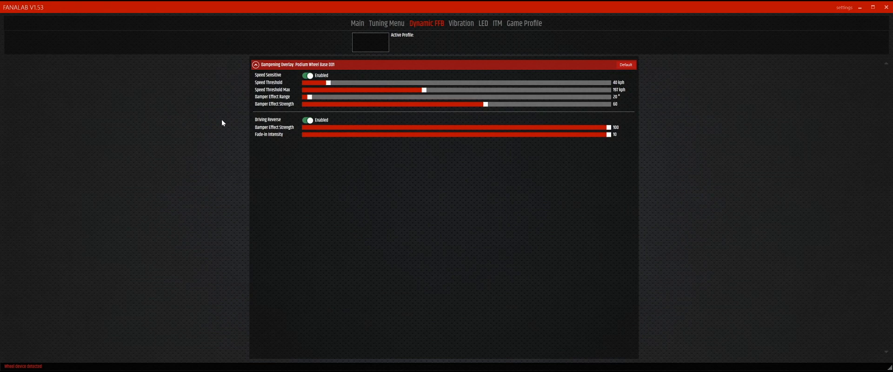
pyautogui.click(460, 24)
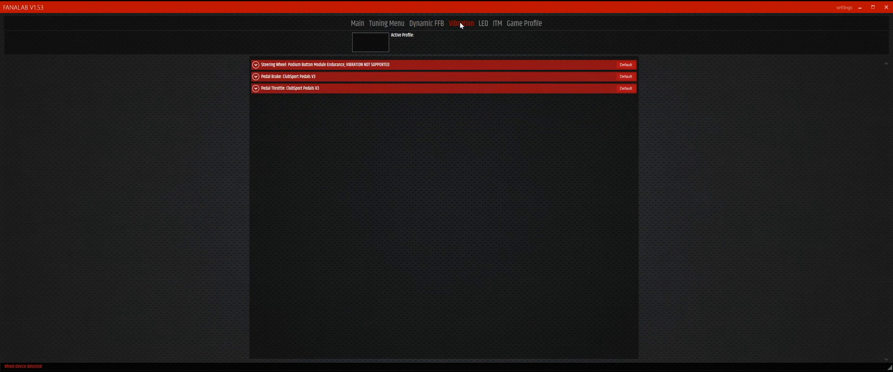
pyautogui.click(256, 65)
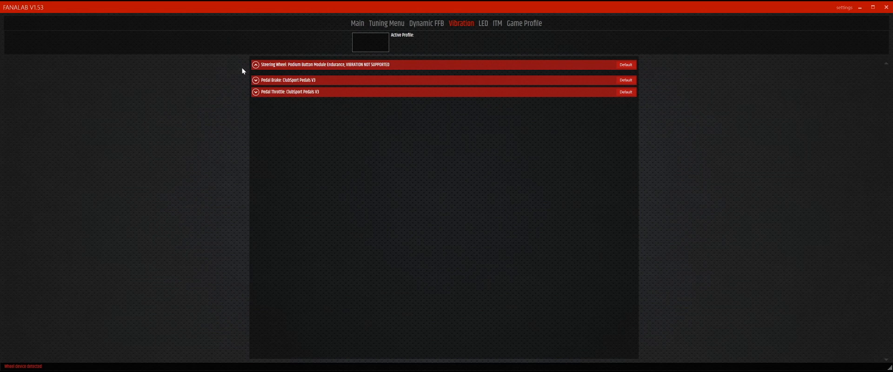
pyautogui.click(256, 80)
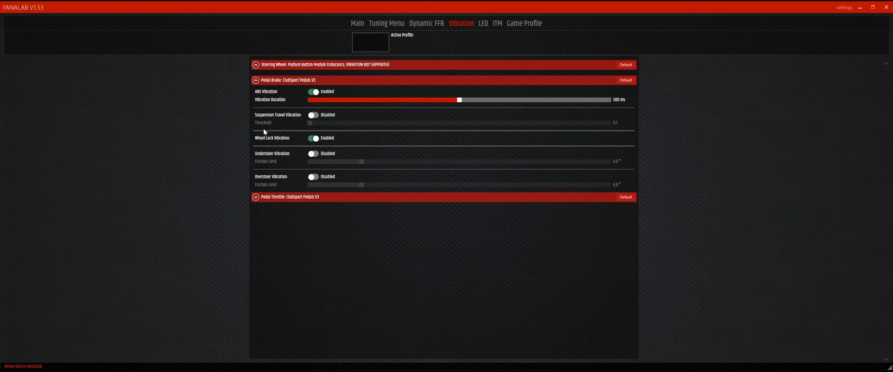
pyautogui.click(254, 80)
pyautogui.click(255, 92)
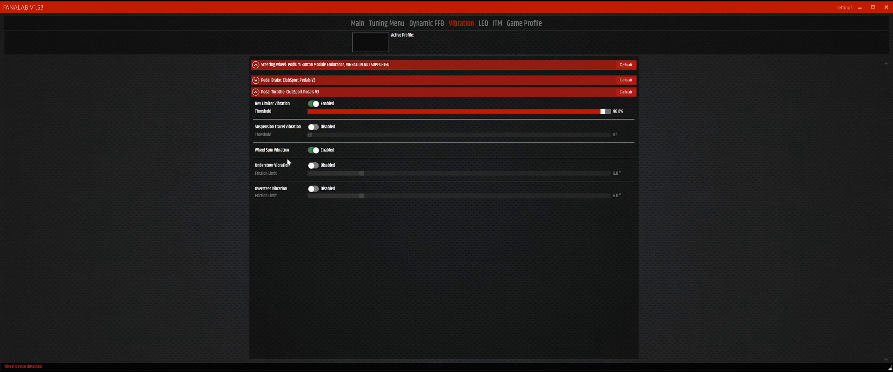
pyautogui.click(254, 92)
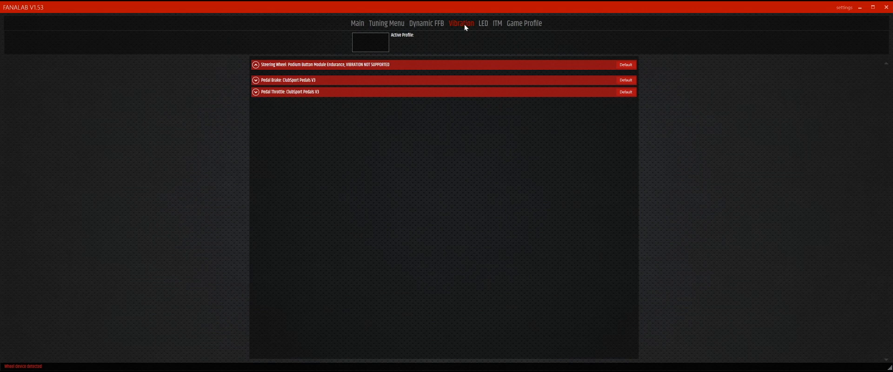
# - View the alternate pictures offered for the ClubSport Steering Wheel Formula V2 among the active devices, keeping the current one
pyautogui.click(359, 26)
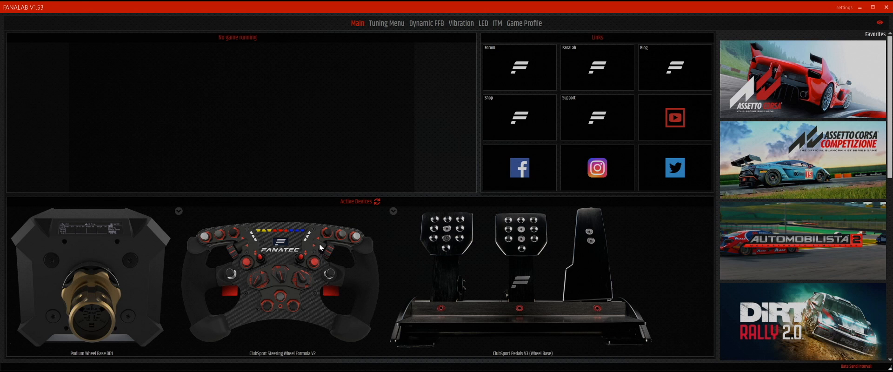
pyautogui.click(178, 211)
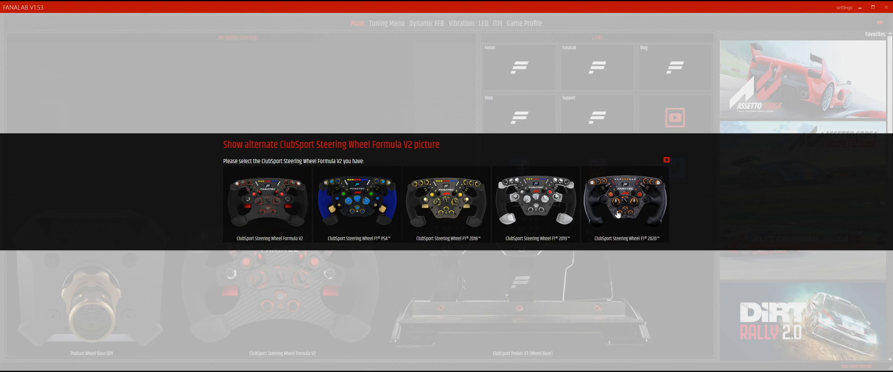
pyautogui.click(667, 159)
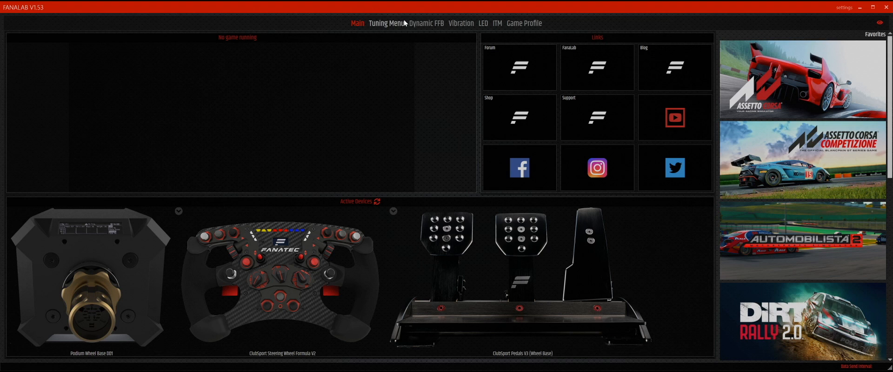
# - Examine the vibration settings available for the ClubSport Steering Wheel Formula V2
pyautogui.click(466, 22)
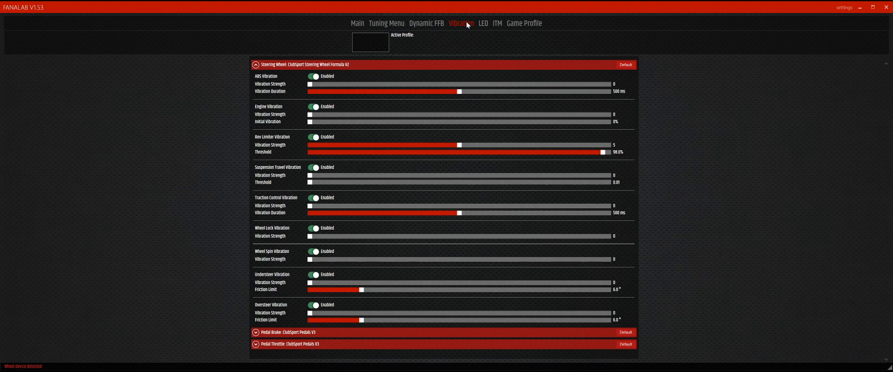
pyautogui.click(255, 64)
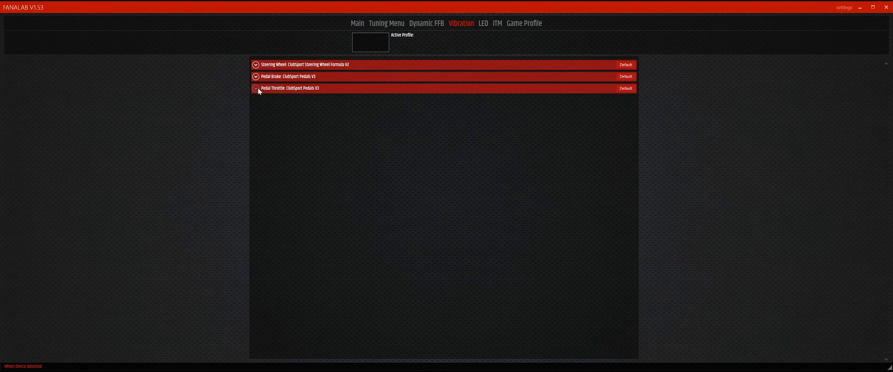
pyautogui.click(256, 65)
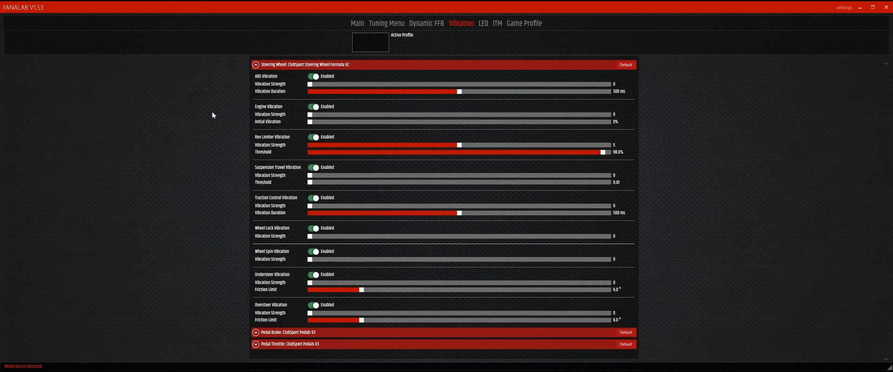
# - Compare the Display, Rev LED and Flag LEDs settings with the LEDs on the steering wheel picture of the main page
pyautogui.click(484, 24)
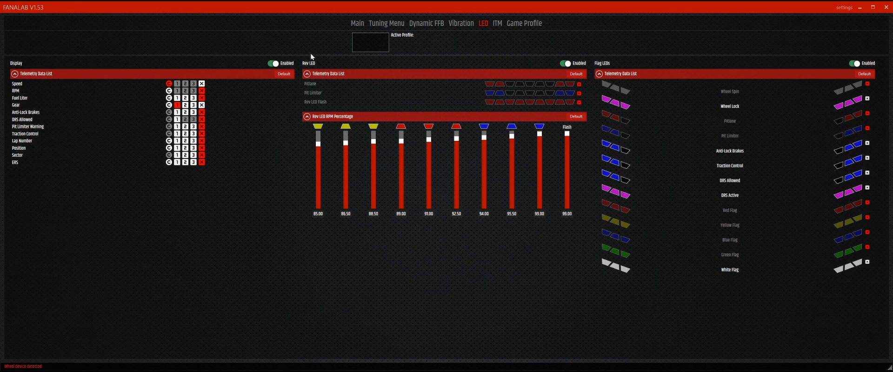
pyautogui.click(358, 23)
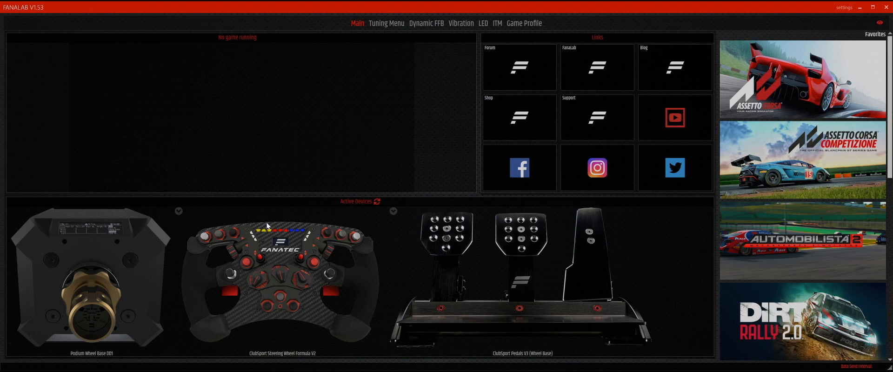
pyautogui.click(483, 24)
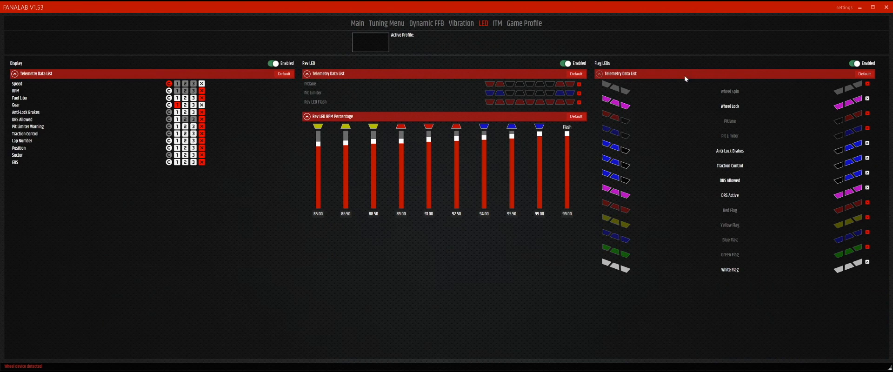
pyautogui.click(357, 23)
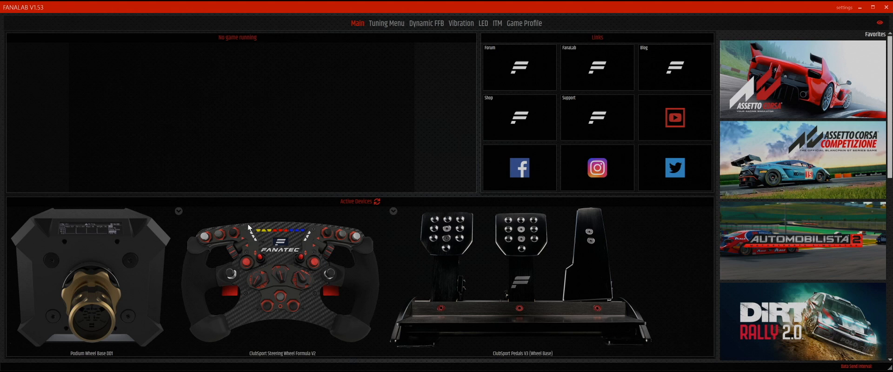
pyautogui.click(484, 23)
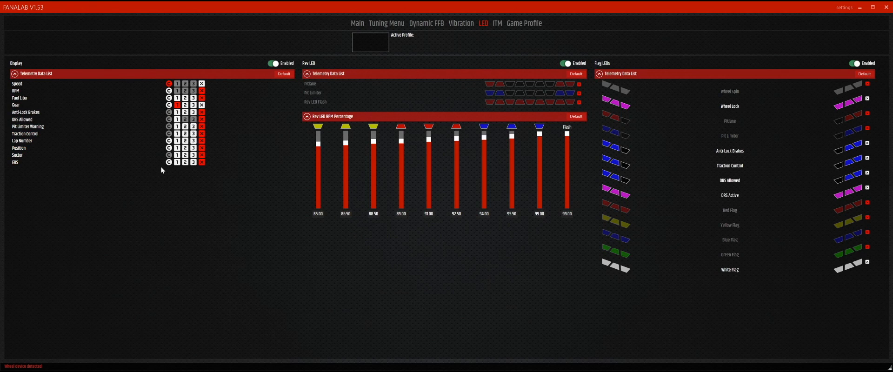
# - Try assigning the display's C option to RPM, give it back to Speed, and try other display options for Traction Control
pyautogui.click(169, 91)
pyautogui.click(169, 84)
pyautogui.click(184, 134)
pyautogui.click(169, 134)
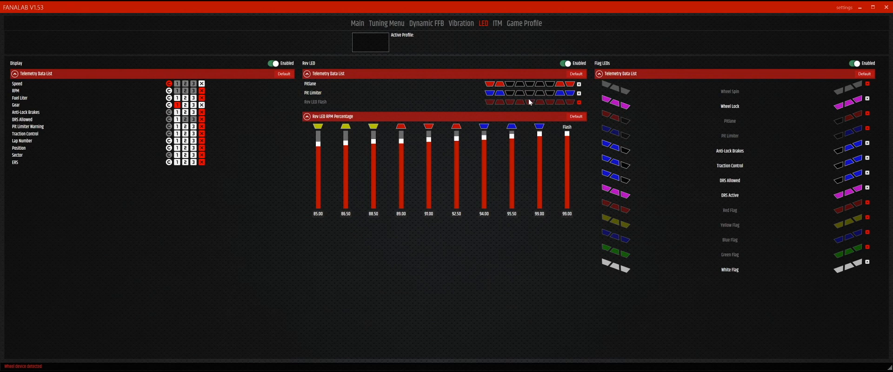
# - Try changing the first Pit Limiter Rev LED's colour and adjusting the first Rev LED's RPM percentage
pyautogui.click(490, 94)
pyautogui.click(491, 94)
pyautogui.moveTo(318, 144); pyautogui.dragTo(319, 145)
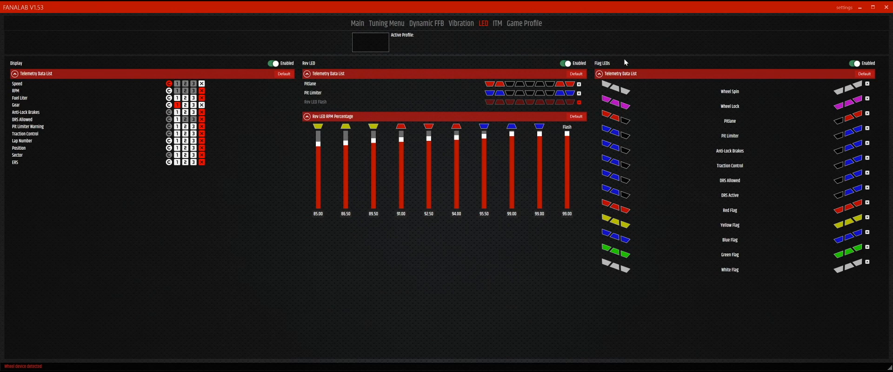
# - Try the Default analysis screen and ITM pages 1 and 3 for the Podium Wheel Base DD, plus automatic switching on Lap
pyautogui.click(497, 23)
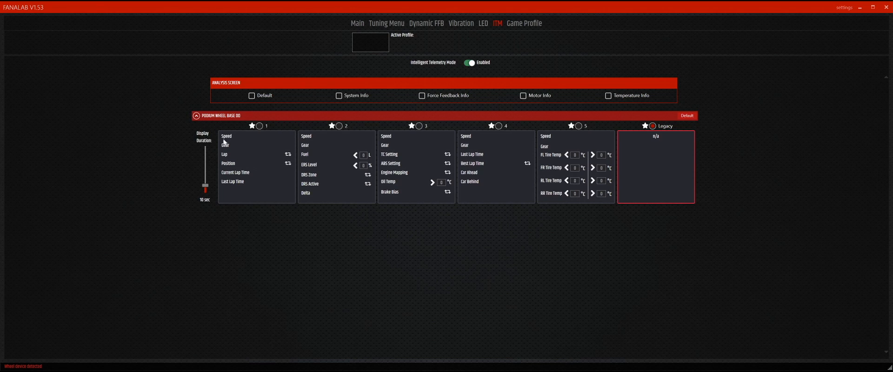
pyautogui.click(252, 97)
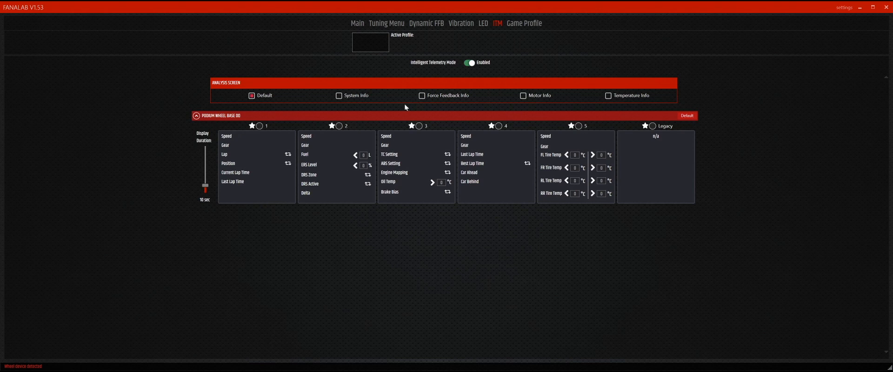
pyautogui.click(260, 126)
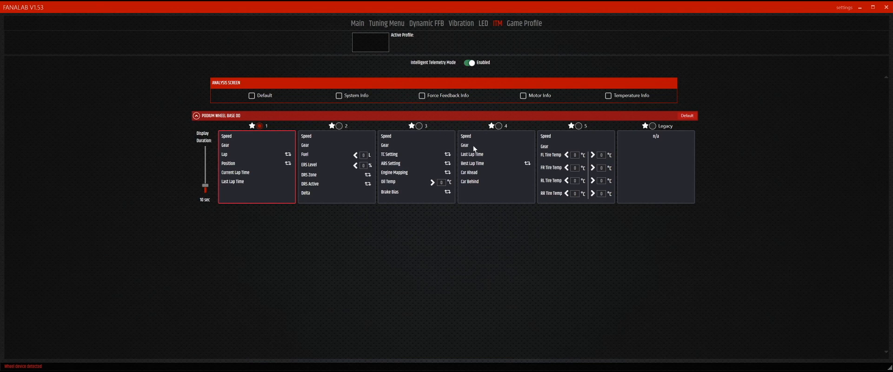
pyautogui.click(419, 125)
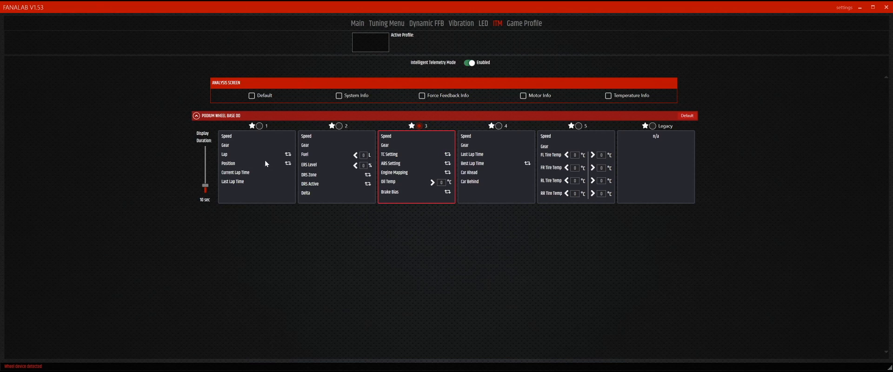
pyautogui.click(288, 155)
# - Compare the ITM page settings with the wheel base display pictured on the main page
pyautogui.click(356, 23)
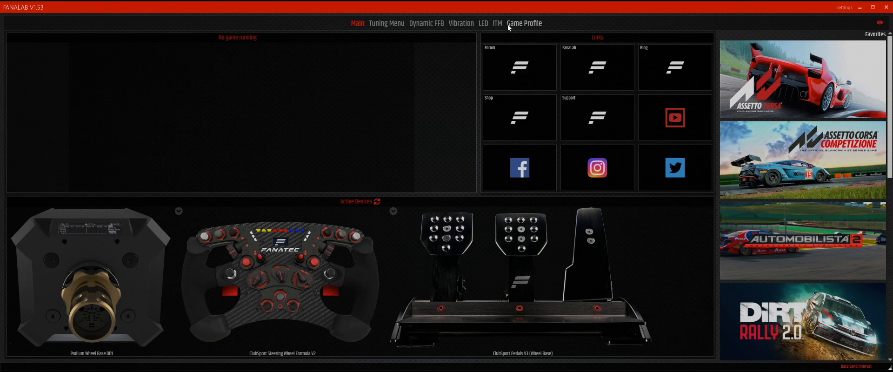
pyautogui.click(493, 22)
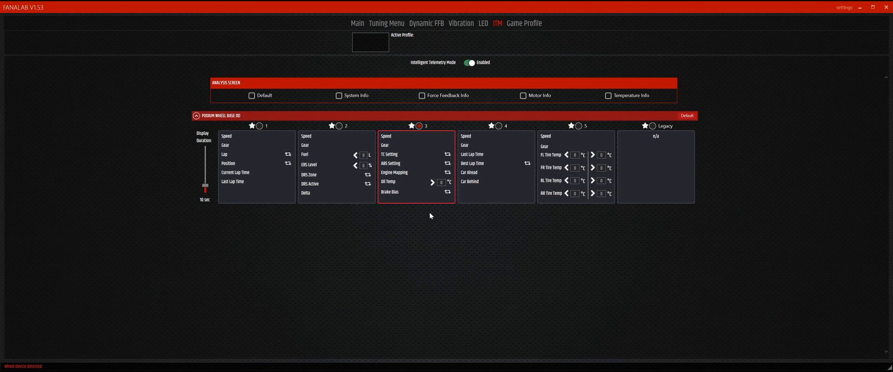
pyautogui.click(357, 23)
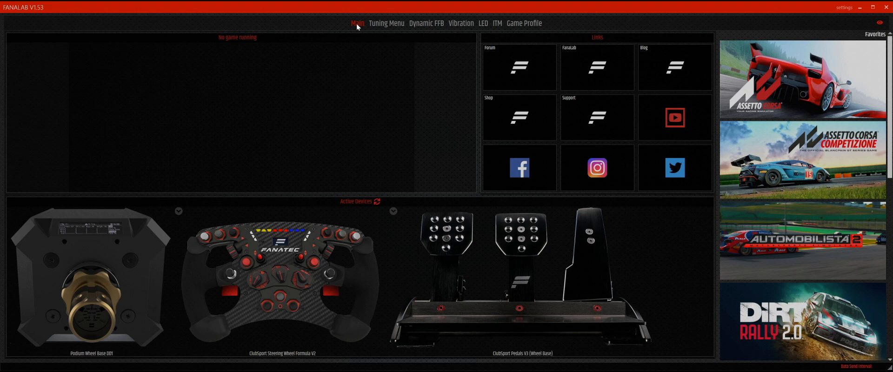
pyautogui.click(498, 23)
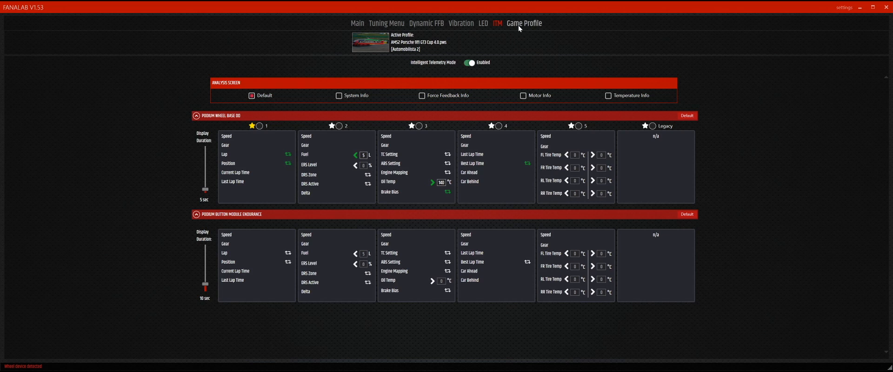
# - Enable the Pitlane Rev LEDs and view the Podium Button Module Endurance wheel among the active devices
pyautogui.click(483, 24)
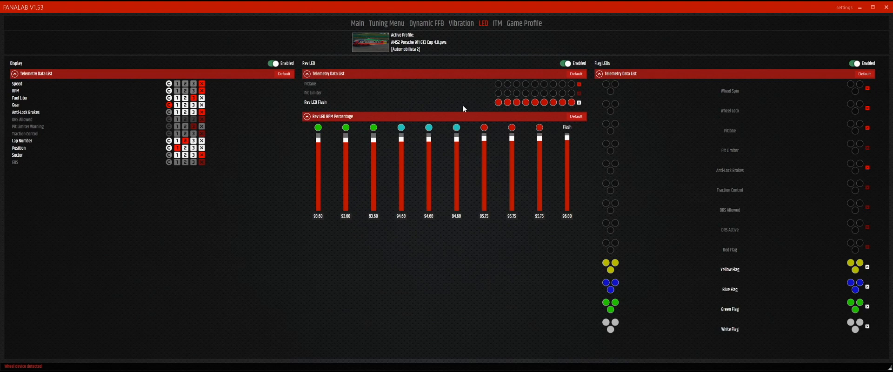
pyautogui.click(580, 84)
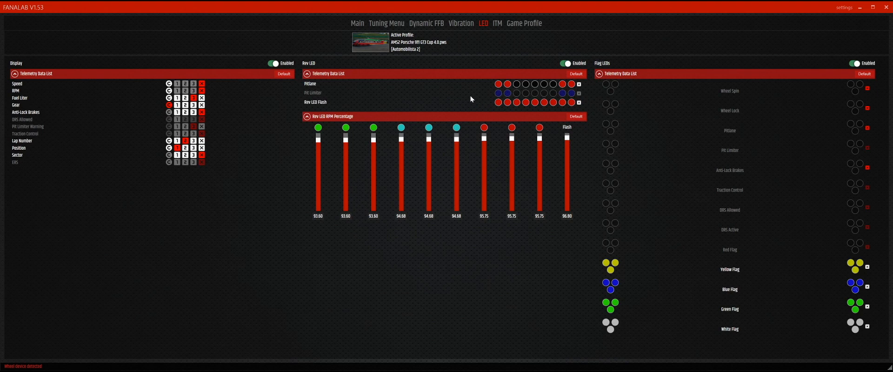
pyautogui.click(356, 21)
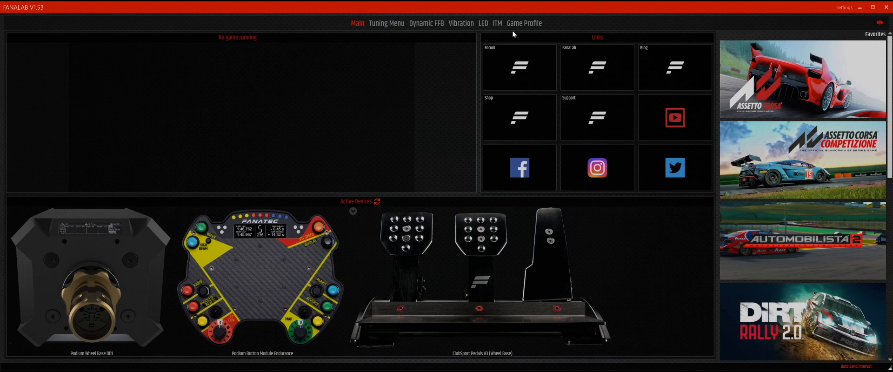
# - Enable the Flag LEDs for Wheel Spin, Wheel Lock, Pitlane and Anti-Lock Brakes, and view the colours offered for Wheel Lock
pyautogui.click(483, 24)
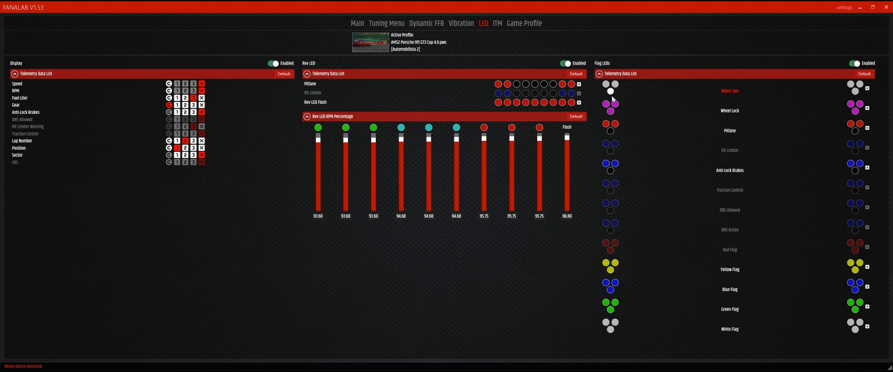
pyautogui.click(611, 112)
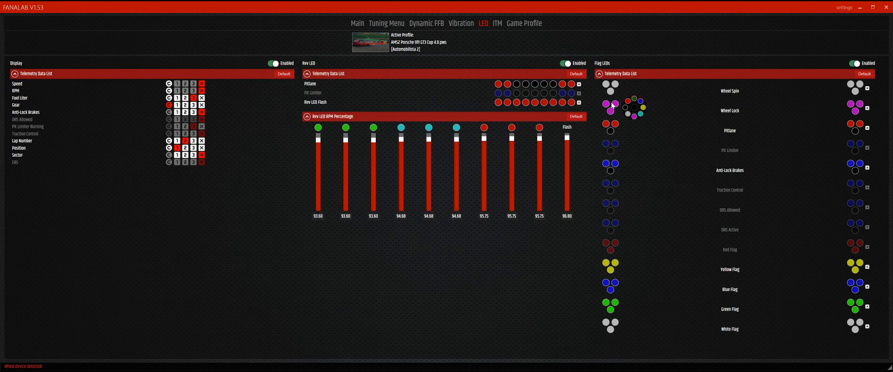
pyautogui.click(627, 111)
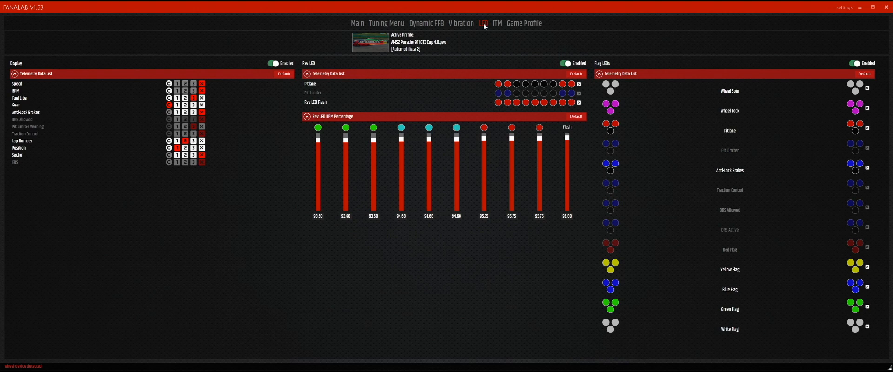
# - Review the ITM settings and the saved game profiles of Assetto Corsa Competizione, Assetto Corsa and RaceRoom Experience
pyautogui.click(497, 24)
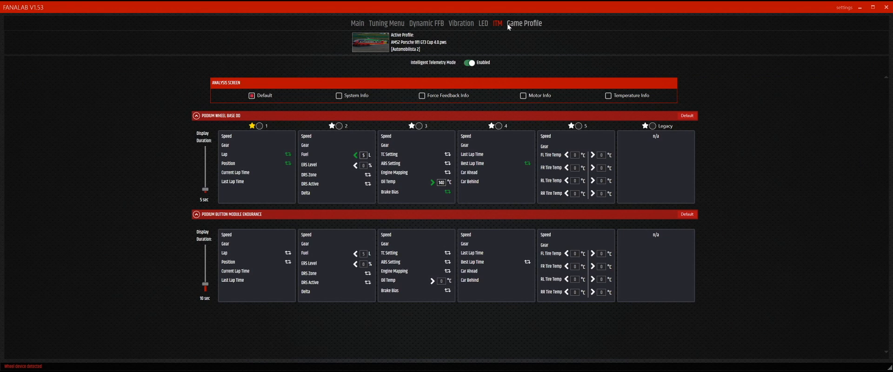
pyautogui.click(507, 23)
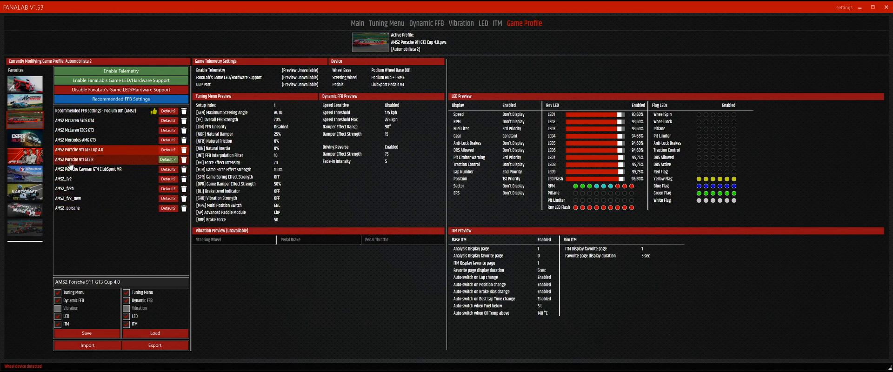
pyautogui.click(27, 105)
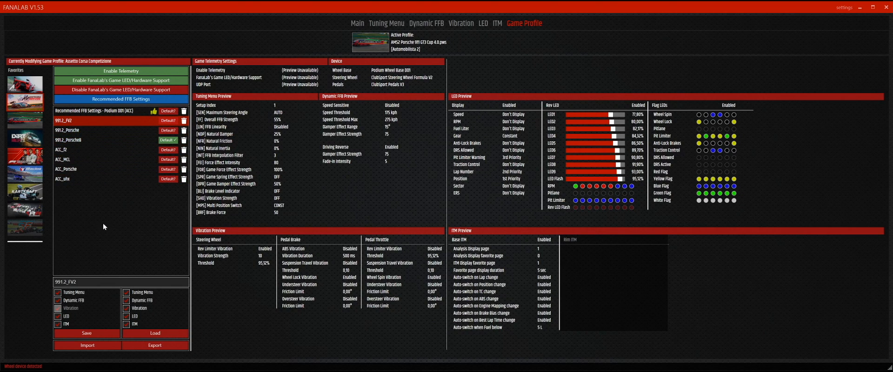
pyautogui.click(24, 83)
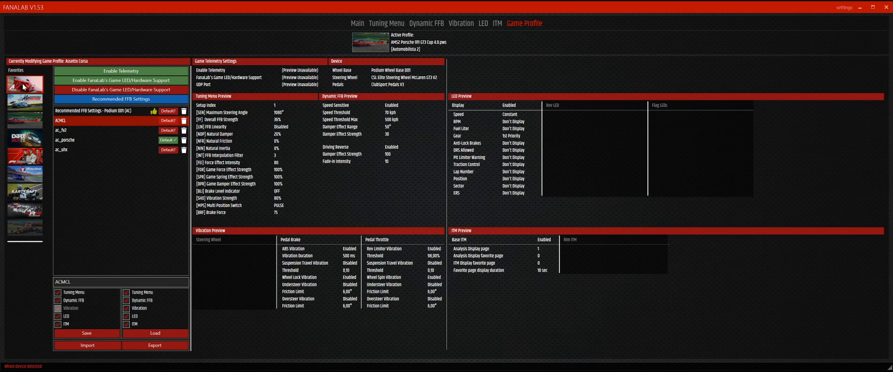
pyautogui.click(23, 209)
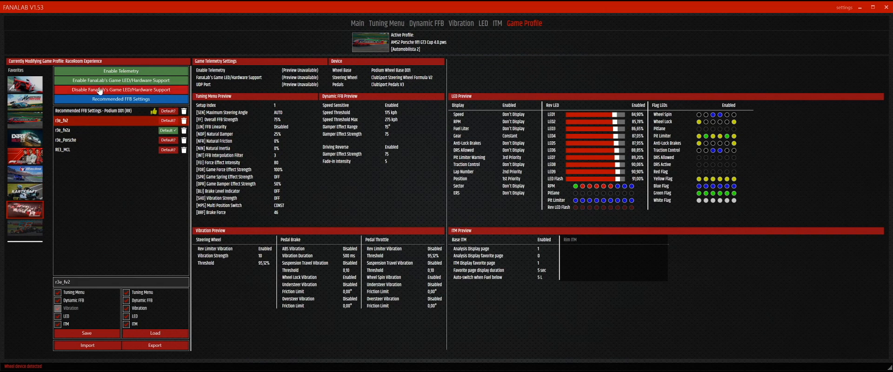
# - Read the setup instructions for RaceRoom Experience's telemetry and FanaLab game LED/hardware support
pyautogui.click(125, 72)
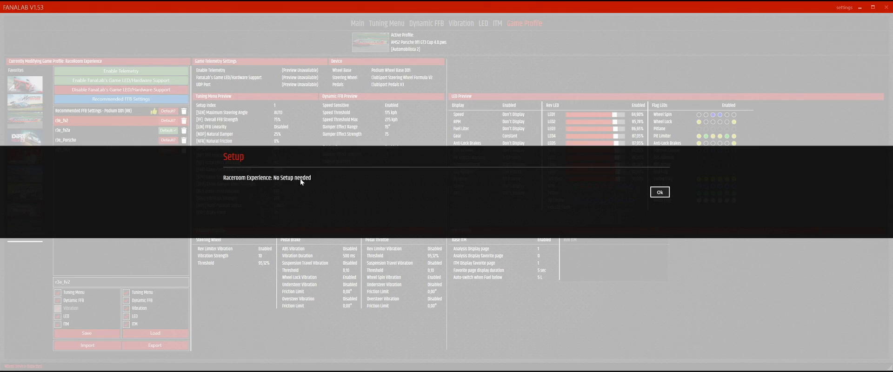
pyautogui.click(659, 192)
pyautogui.click(111, 81)
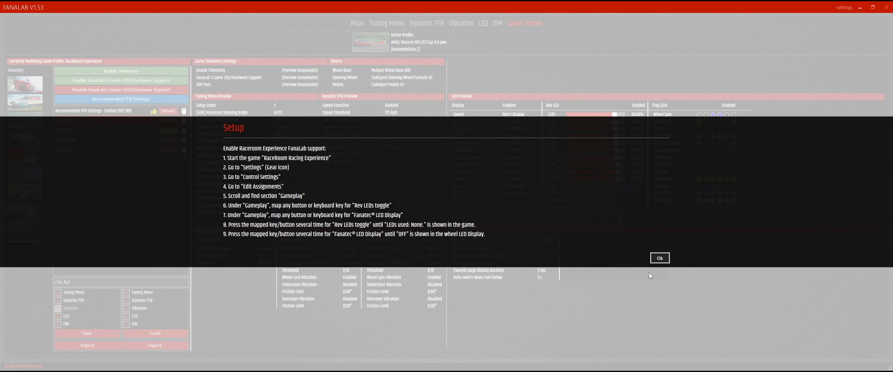
pyautogui.click(663, 259)
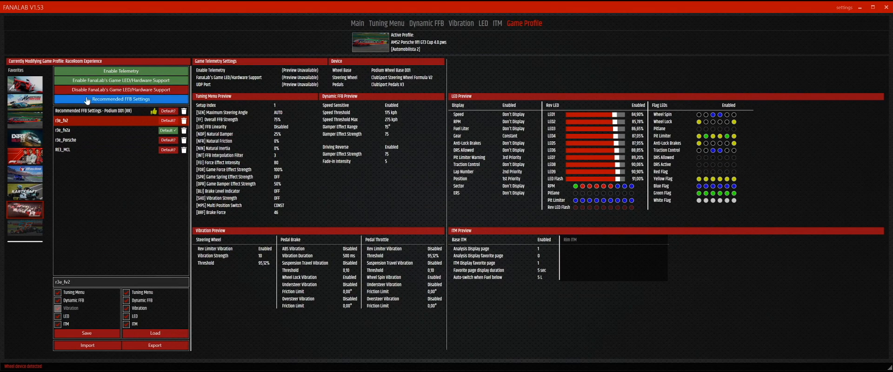
# - Read the setup instructions for iRacing's telemetry and FanaLab game LED/hardware support
pyautogui.click(26, 169)
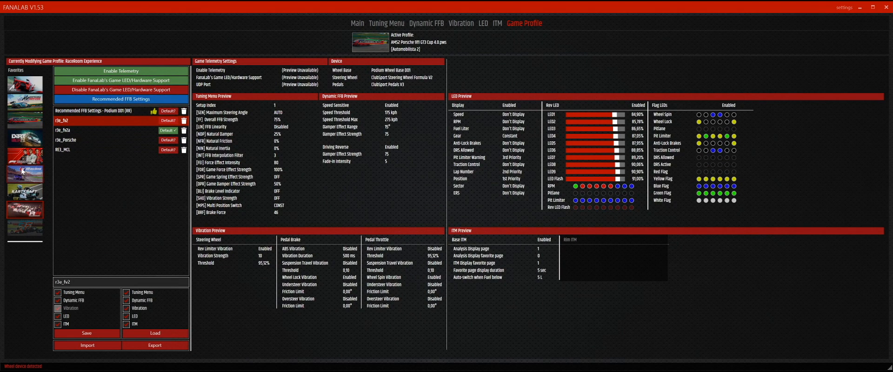
pyautogui.click(118, 76)
pyautogui.click(659, 193)
pyautogui.click(114, 80)
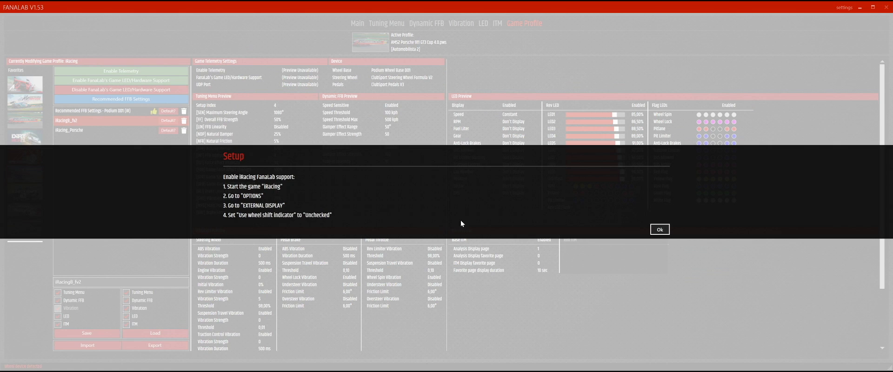
pyautogui.click(660, 229)
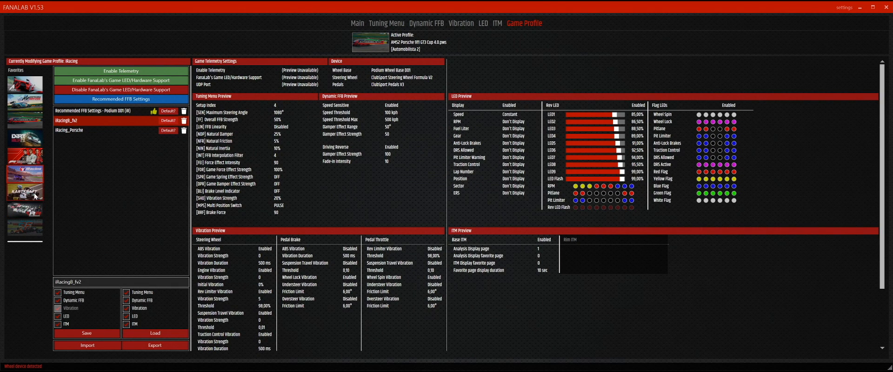
# - Read the setup instructions for KartKraft's telemetry and FanaLab game LED/hardware support
pyautogui.click(30, 192)
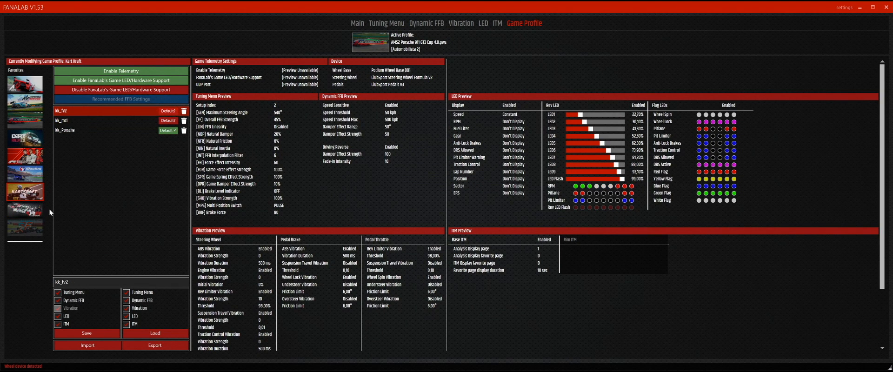
pyautogui.click(120, 71)
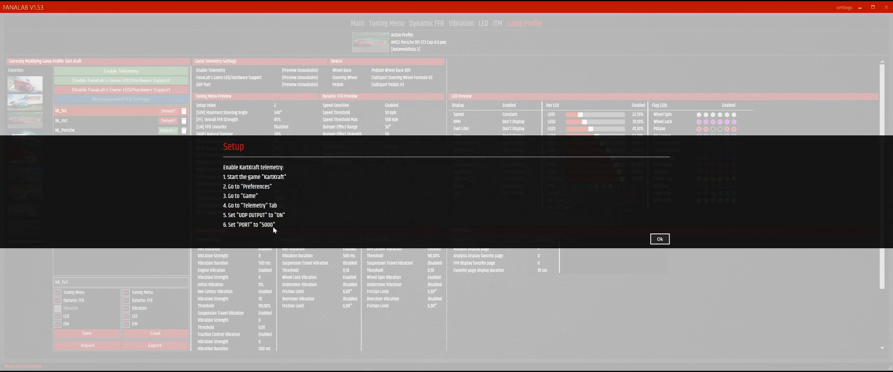
pyautogui.click(661, 240)
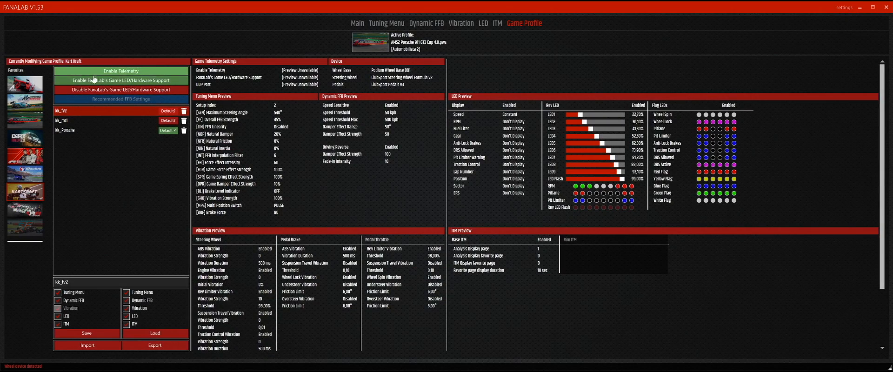
pyautogui.click(114, 83)
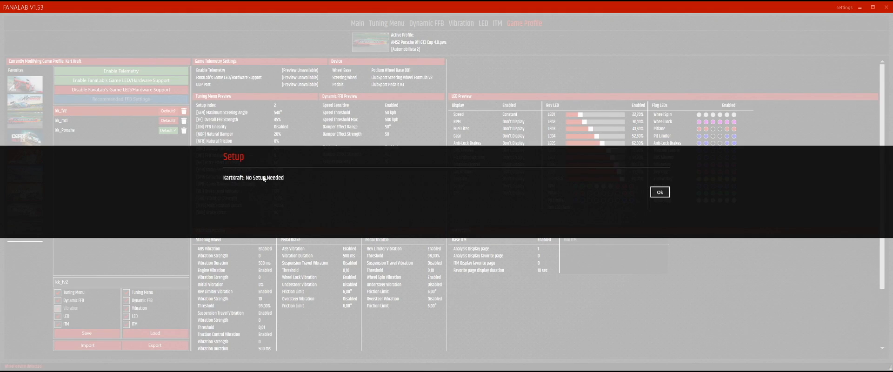
pyautogui.click(660, 193)
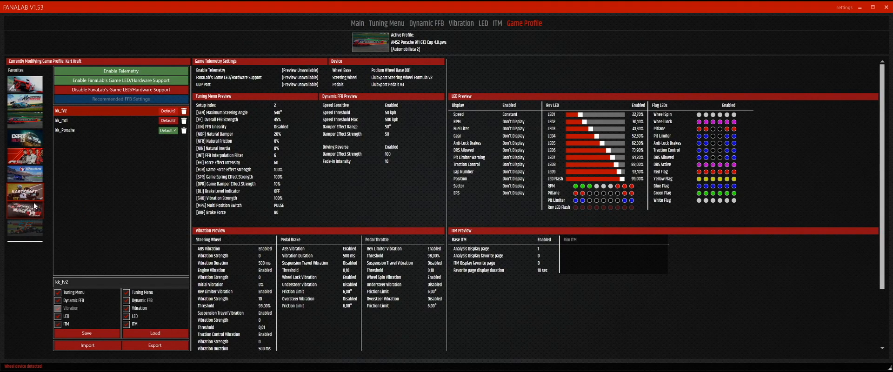
# - Preview Automobilista 2's recommended Podium DD1 FFB settings and its AMS2 McLaren 570S GT4 and AMS2_fv2 profiles
pyautogui.click(20, 116)
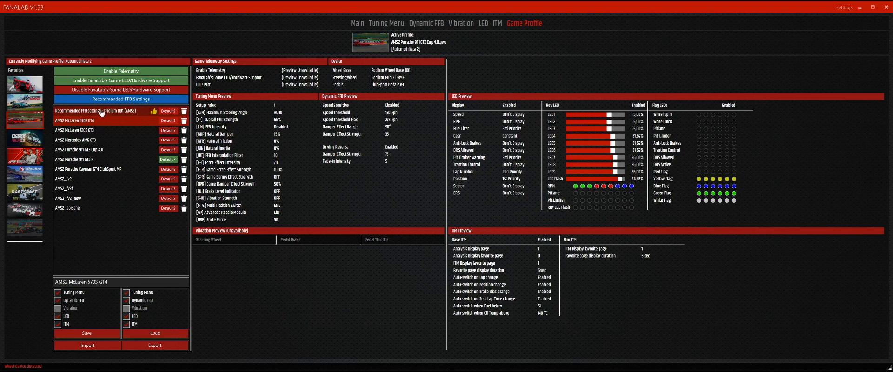
pyautogui.click(103, 115)
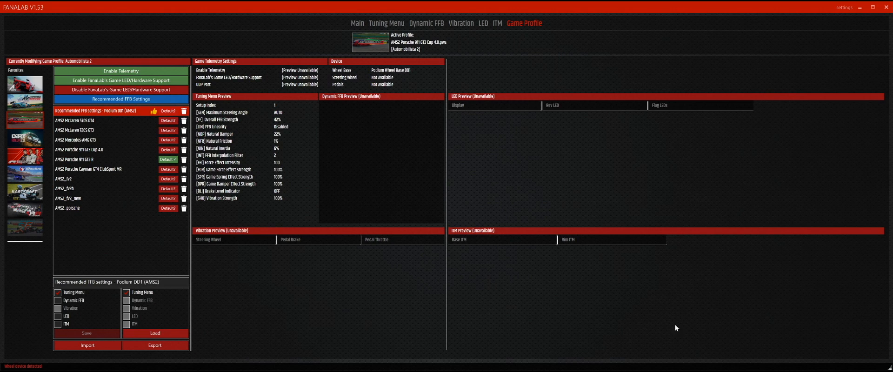
pyautogui.click(102, 121)
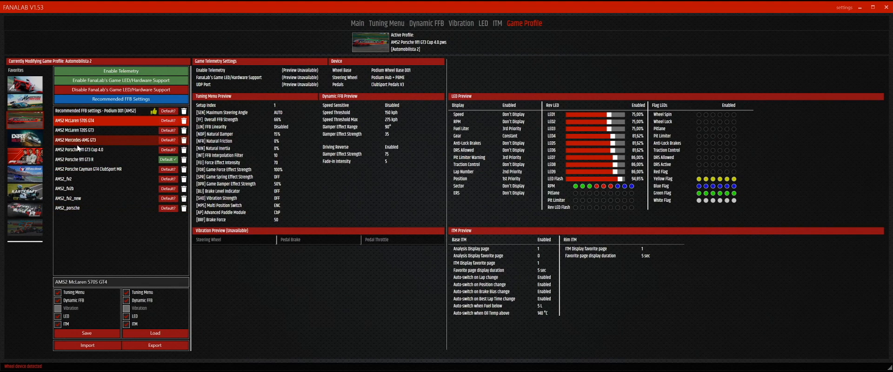
pyautogui.click(75, 180)
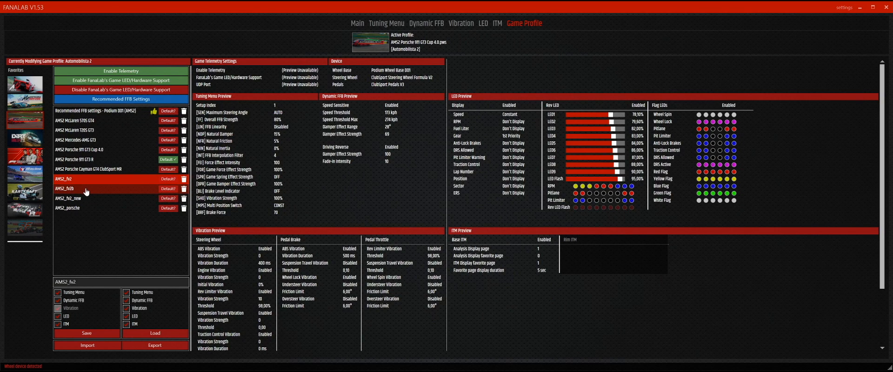
# - Preview Automobilista 2's AMS2_fv2b and AMS2_fv2_new profiles
pyautogui.click(86, 191)
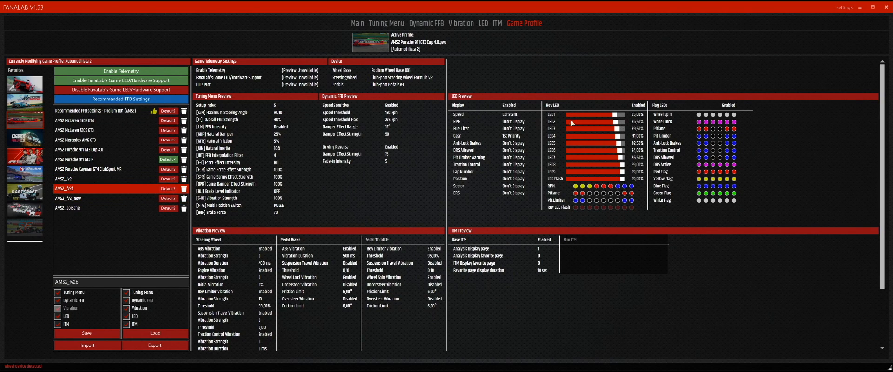
pyautogui.click(99, 200)
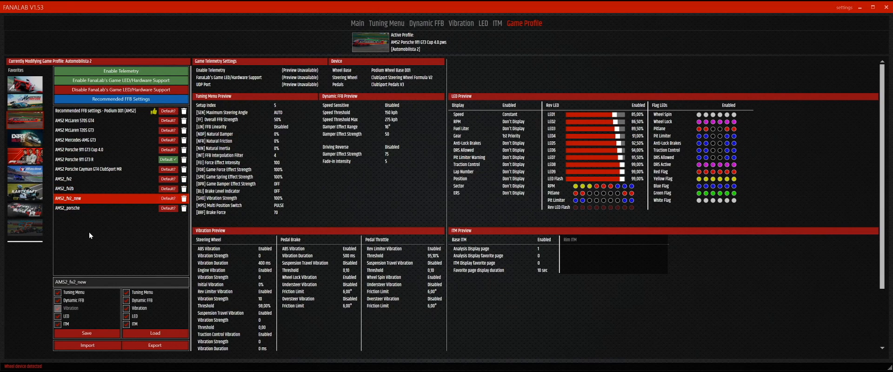
# - Preview Assetto Corsa's ACMCL and ac_fv2 profiles, checking the home page's links and active devices in between
pyautogui.click(41, 86)
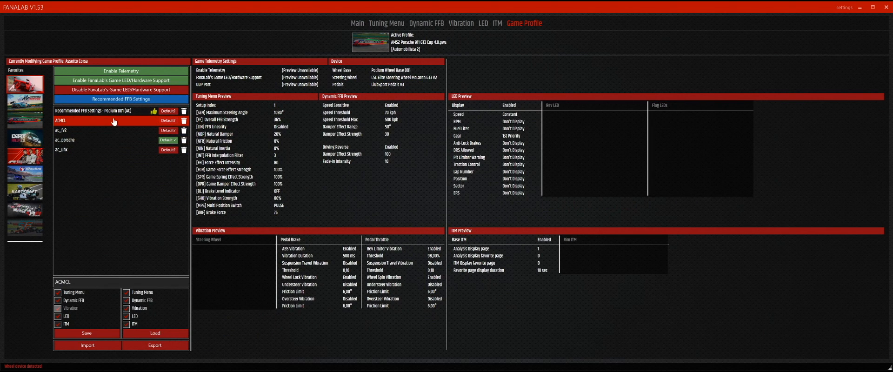
pyautogui.click(362, 21)
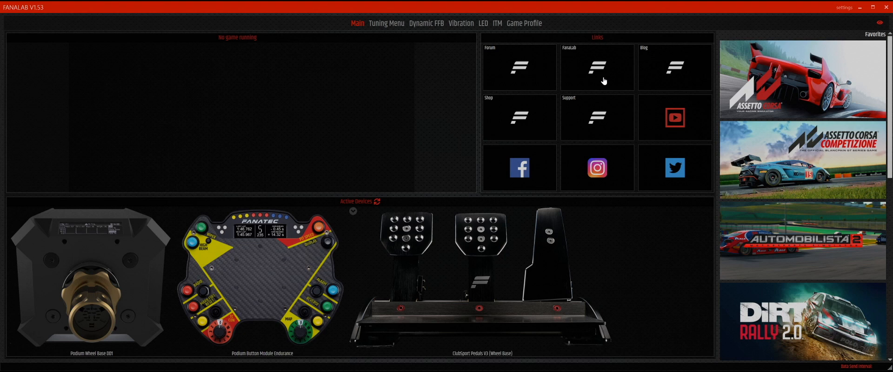
pyautogui.click(521, 22)
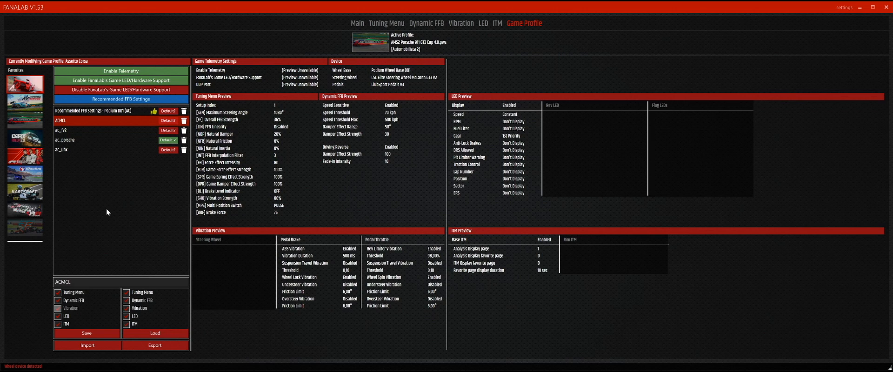
pyautogui.click(94, 128)
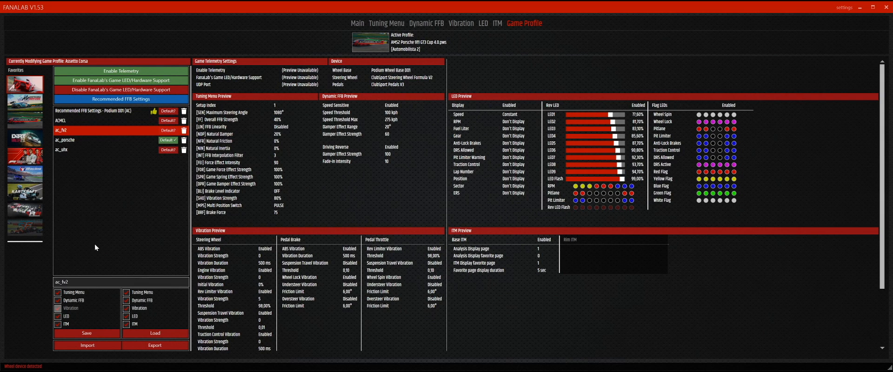
# - For device setup 1, set Overall FFB Strength to 67%, Game Force Effect Strength to 80%, Force Effect Intensity to 60 and FFB Interpolation Filter to 9
pyautogui.click(388, 23)
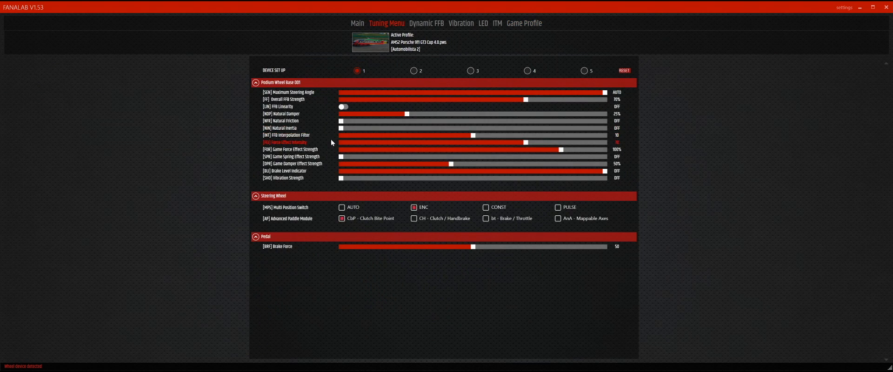
pyautogui.click(490, 99)
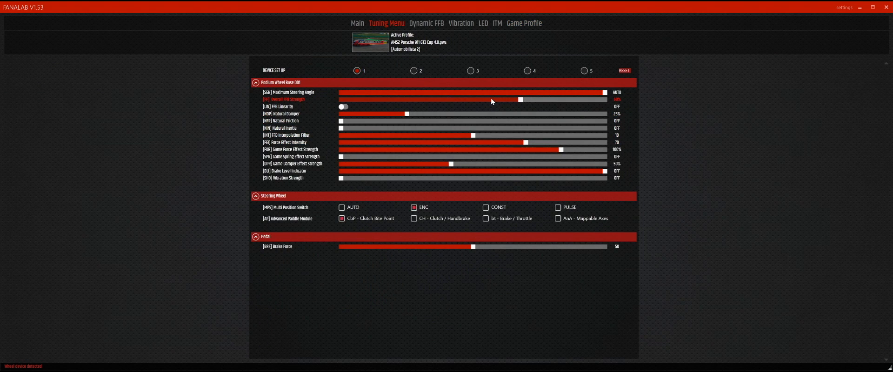
pyautogui.click(473, 149)
pyautogui.click(470, 143)
pyautogui.click(462, 135)
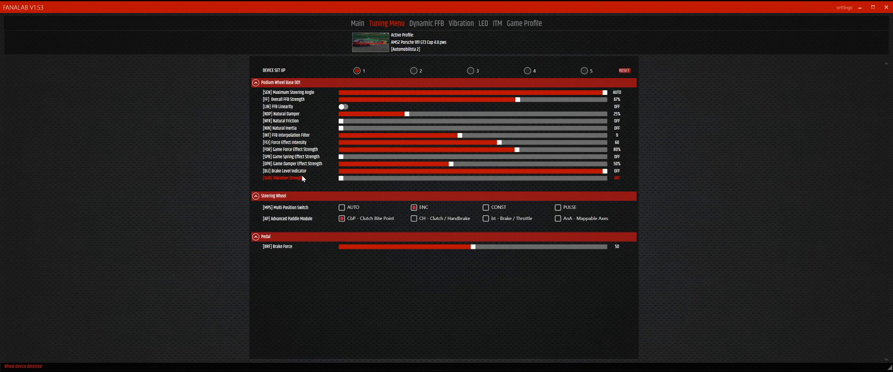
# - Review the save and load categories of the ac_fv2 profile and the Podium Wheel Base DD1's dampening overlay settings
pyautogui.click(517, 23)
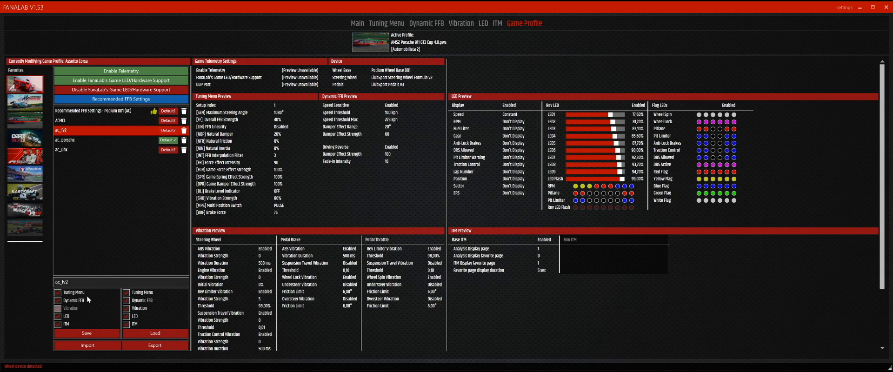
pyautogui.click(425, 24)
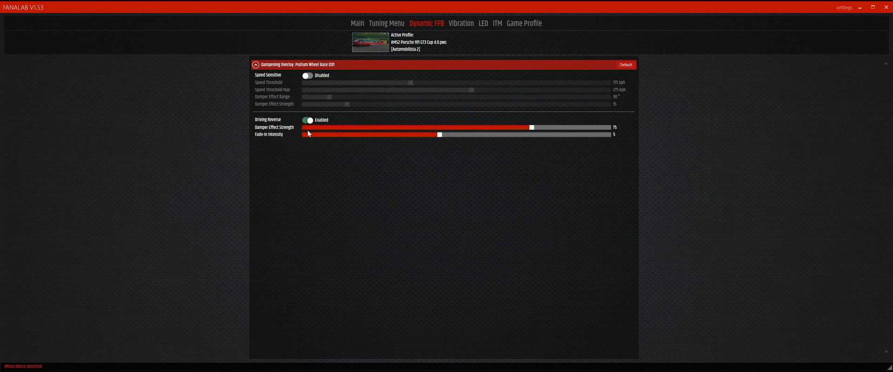
pyautogui.click(520, 22)
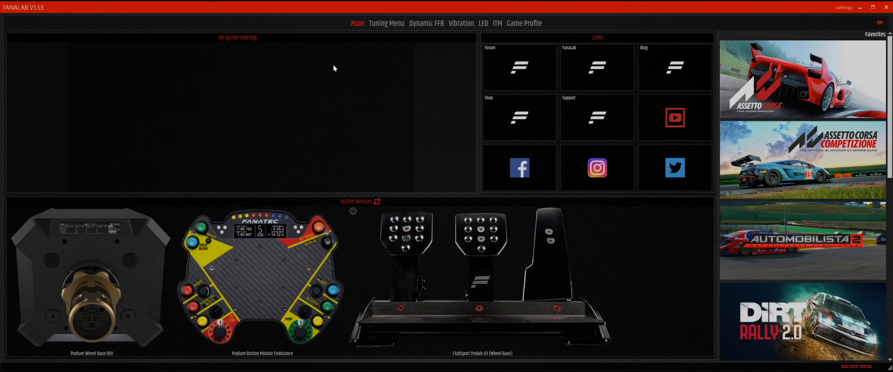
# - Review the active profile's tuning, dynamic FFB, vibration, LED and ITM settings alongside Assetto Corsa's ac_fv2 profile preview
pyautogui.click(386, 23)
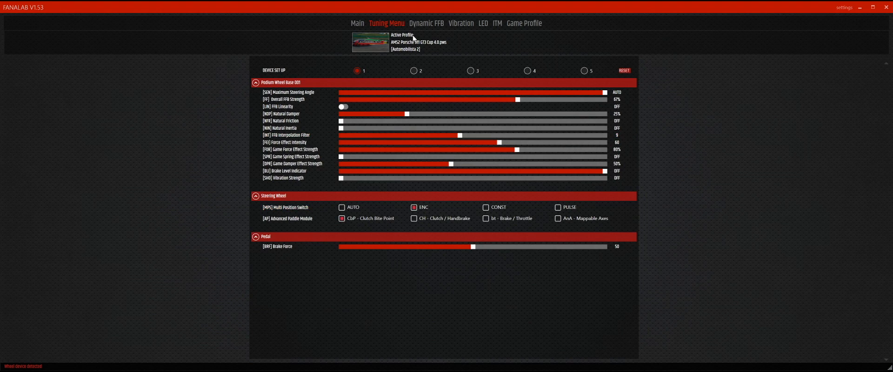
pyautogui.click(434, 26)
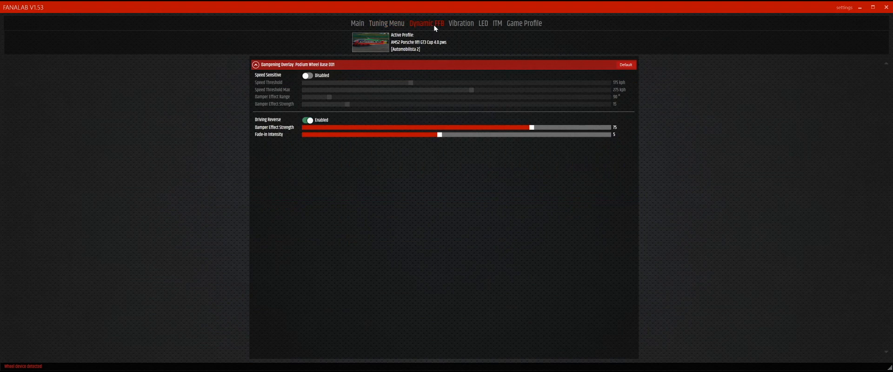
pyautogui.click(461, 24)
pyautogui.click(481, 24)
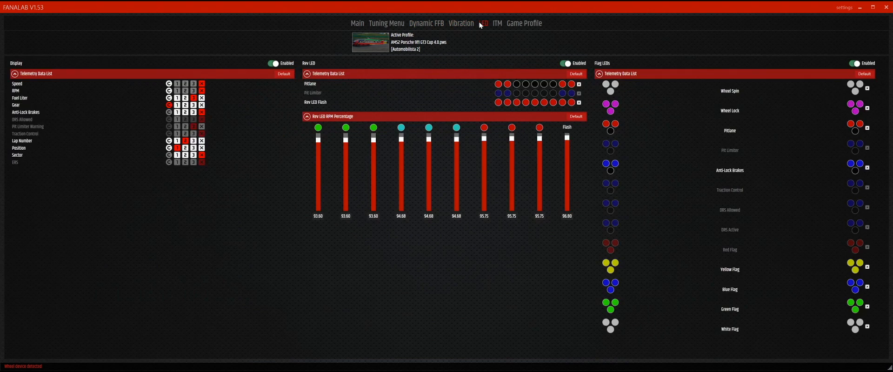
pyautogui.click(522, 26)
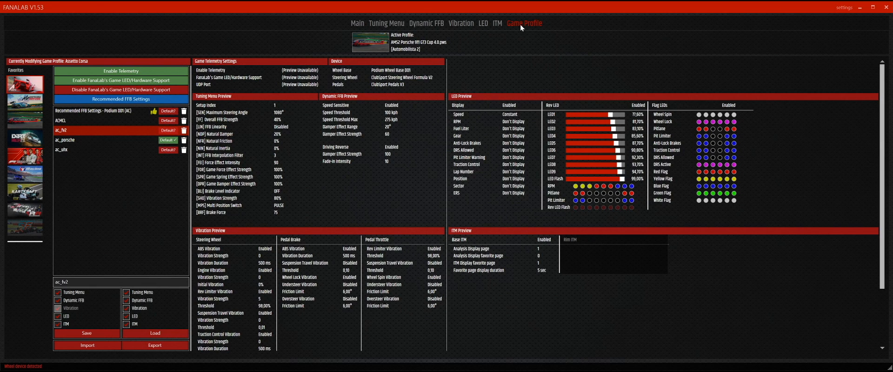
pyautogui.click(497, 26)
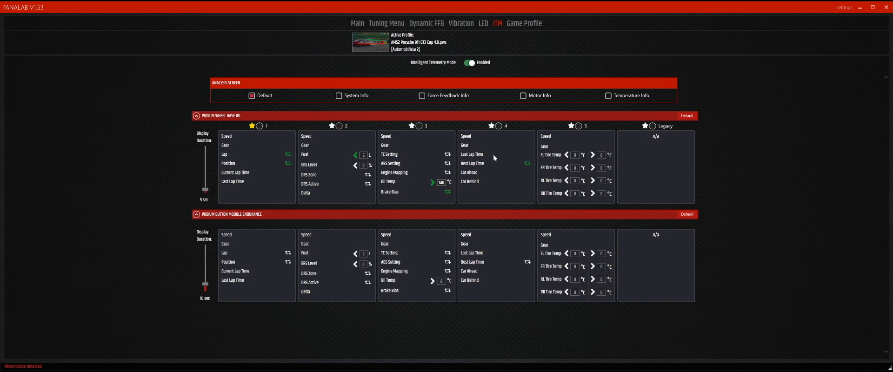
pyautogui.click(483, 24)
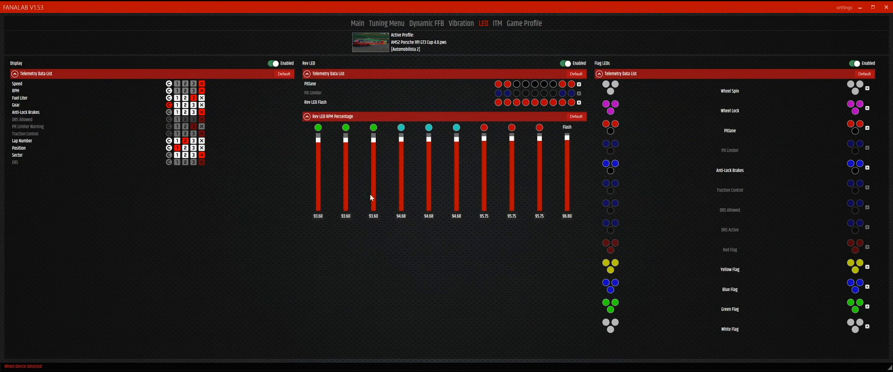